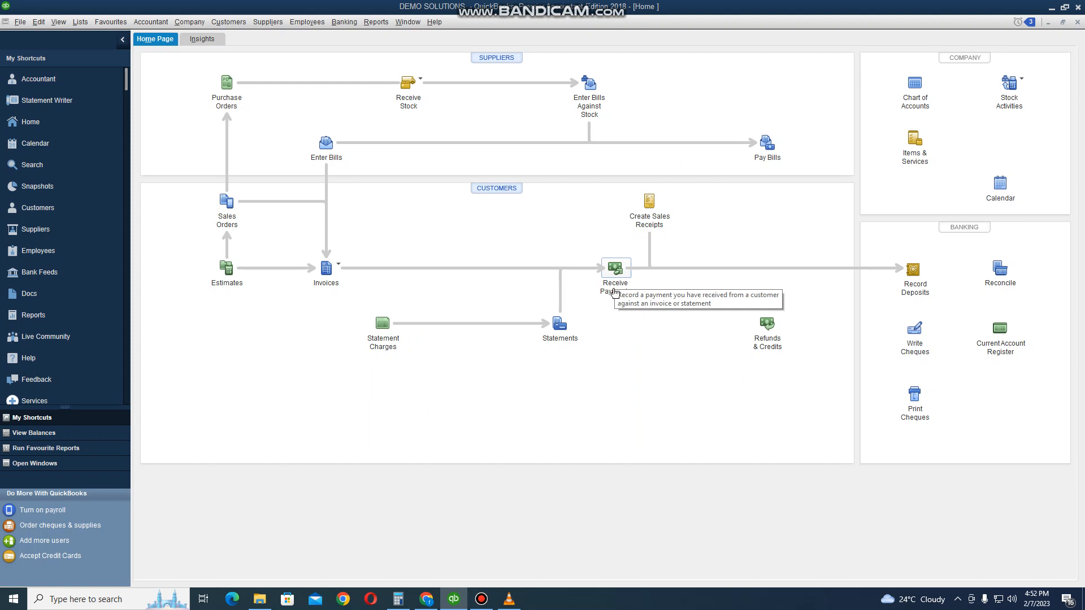
# - Open the bill payment window and filter the unpaid bills by the supplier ZESA
pyautogui.click(770, 159)
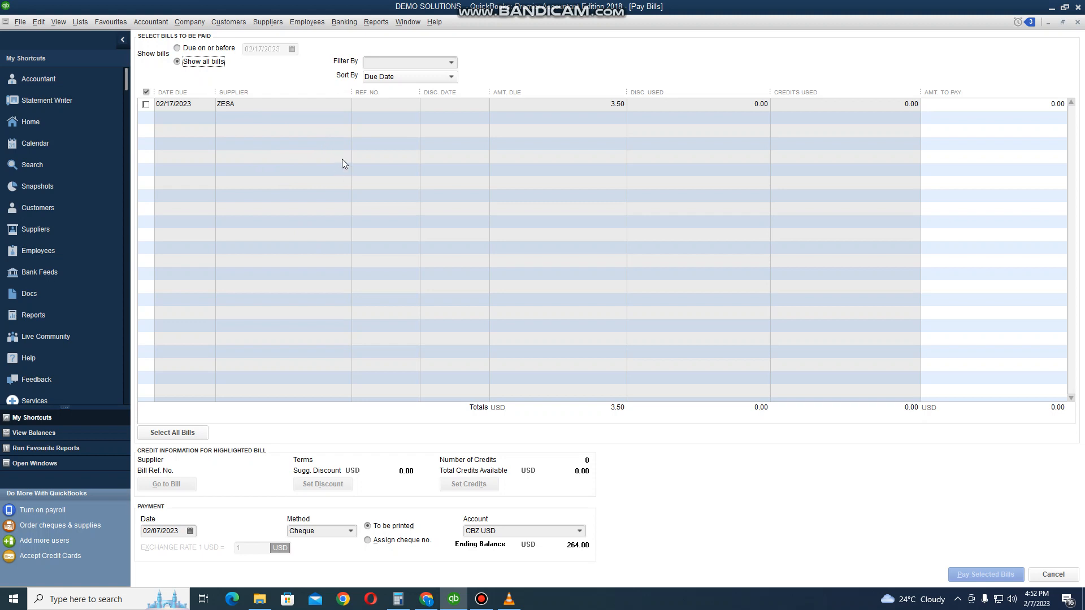
pyautogui.click(419, 64)
pyautogui.click(450, 63)
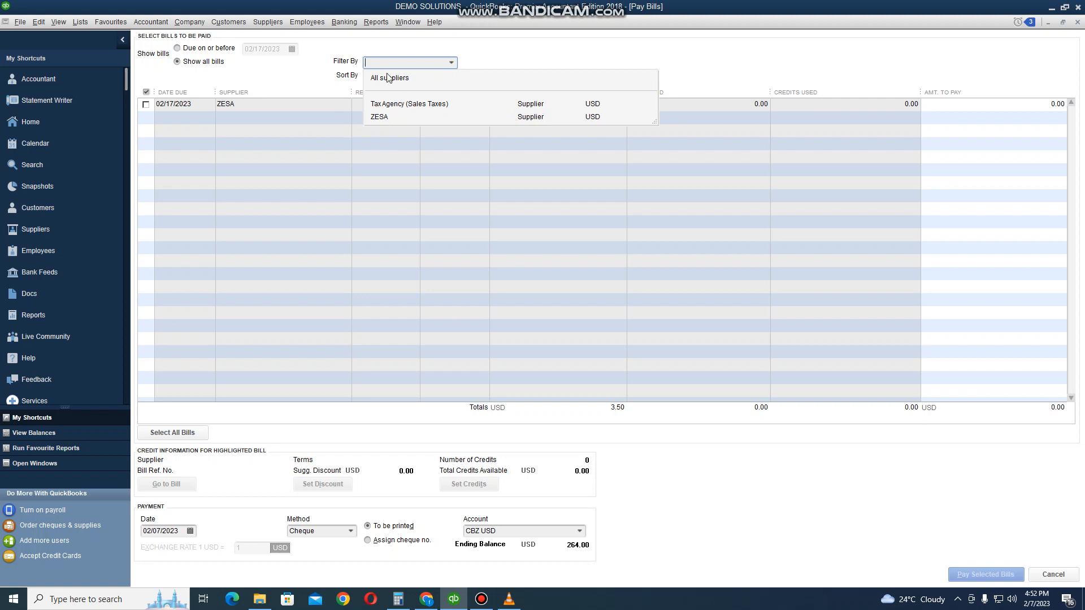
pyautogui.write('Z')
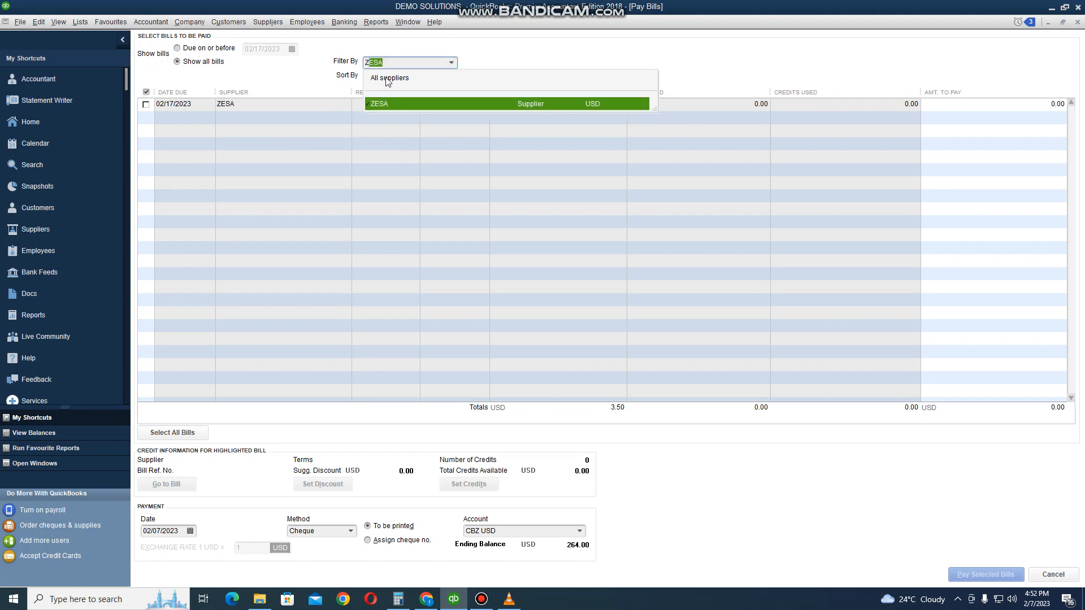
pyautogui.write('E')
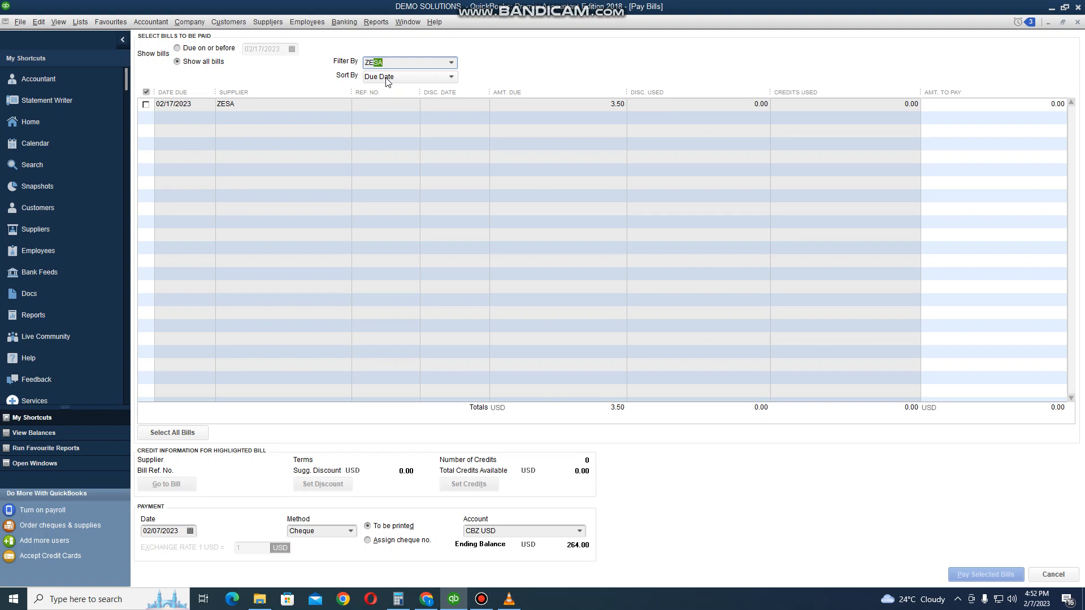
pyautogui.write('SA')
# - Pay 2.50 USD towards the ZESA bill from the CBZ USD bank account
pyautogui.click(1032, 105)
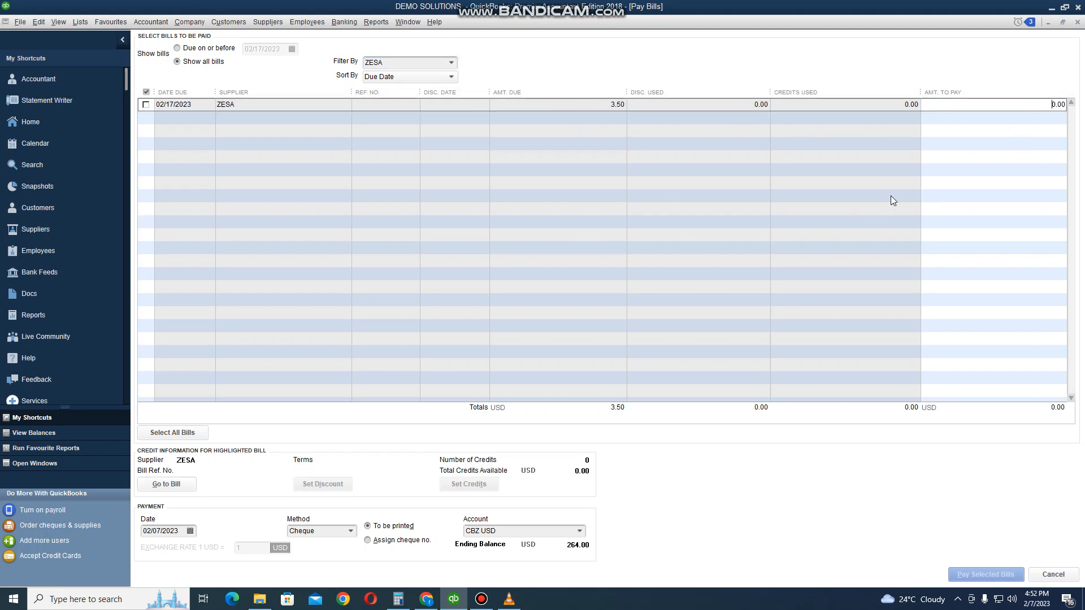
pyautogui.click(1056, 105)
pyautogui.write('2.5')
pyautogui.click(579, 532)
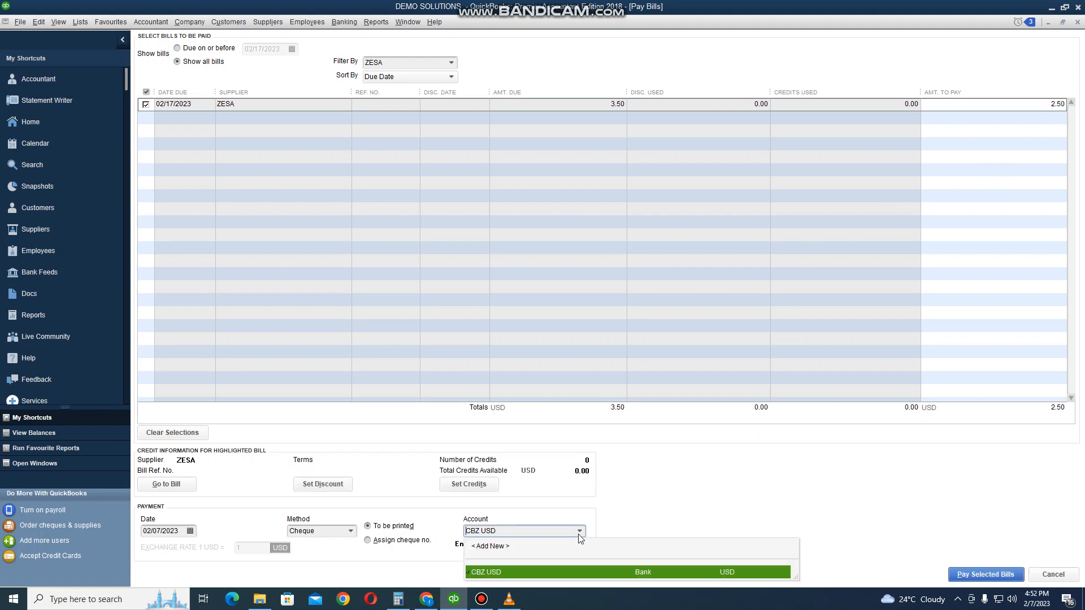
pyautogui.click(600, 573)
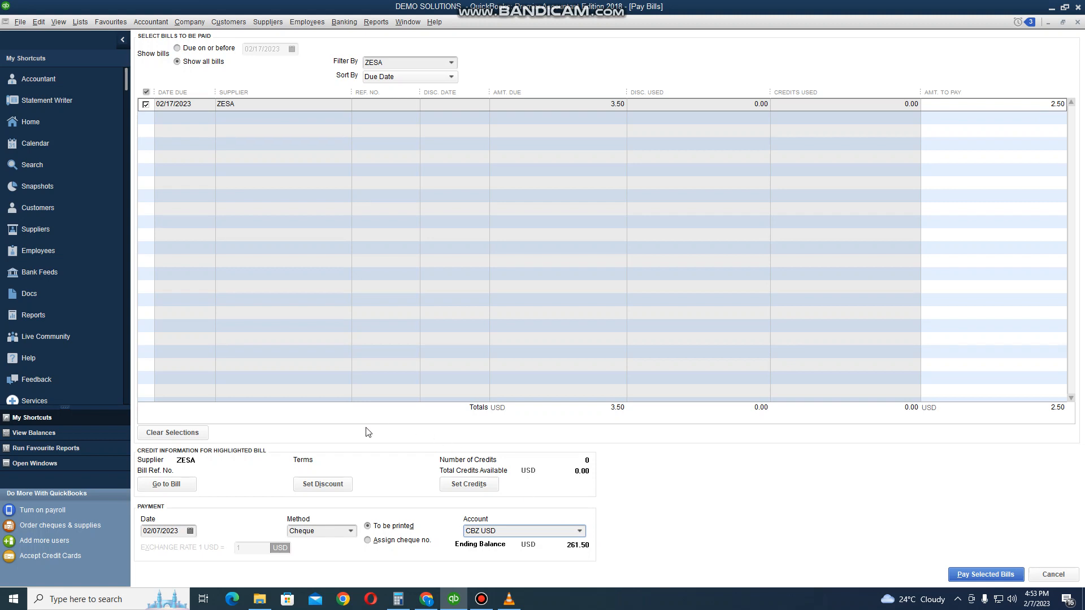
pyautogui.click(983, 575)
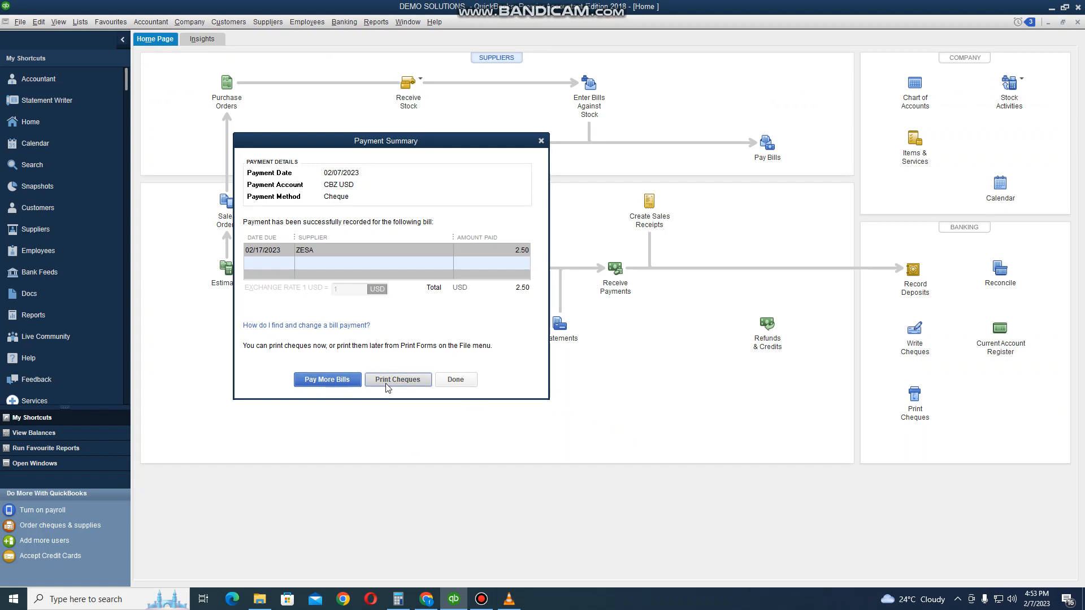
# - Print the ZESA payment cheque with the Microsoft Print to PDF printer, turning off the foreign-currency cheque warning for the future
pyautogui.click(387, 386)
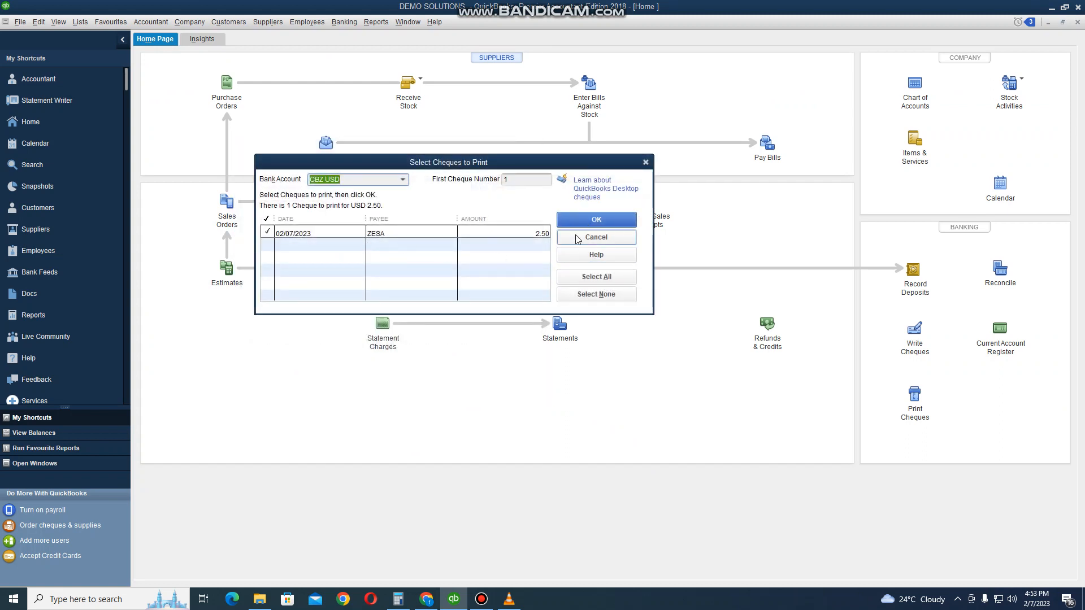
pyautogui.click(598, 225)
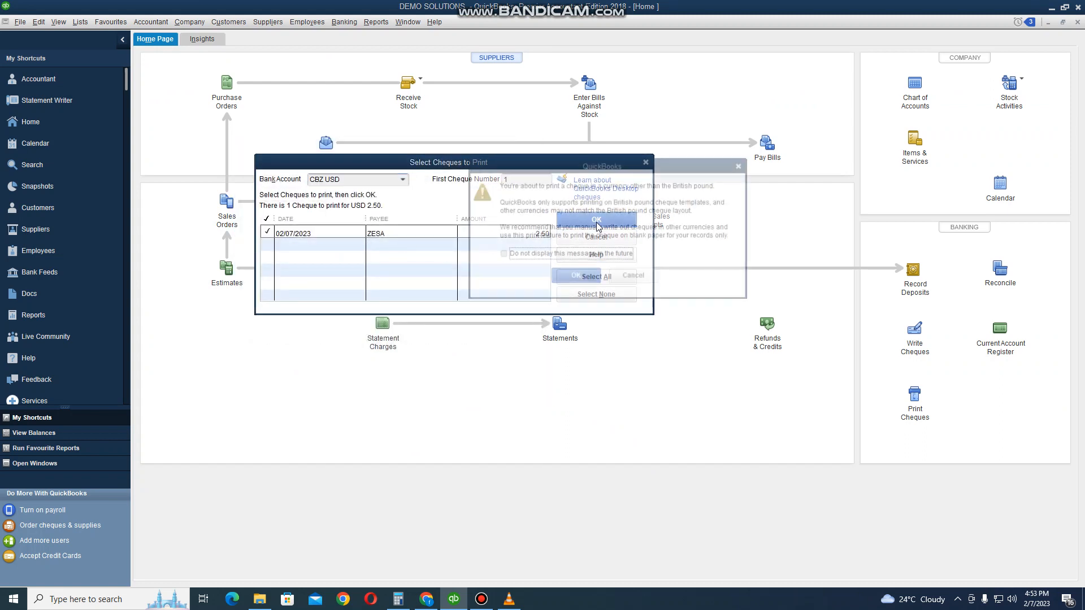
pyautogui.click(543, 255)
pyautogui.click(582, 285)
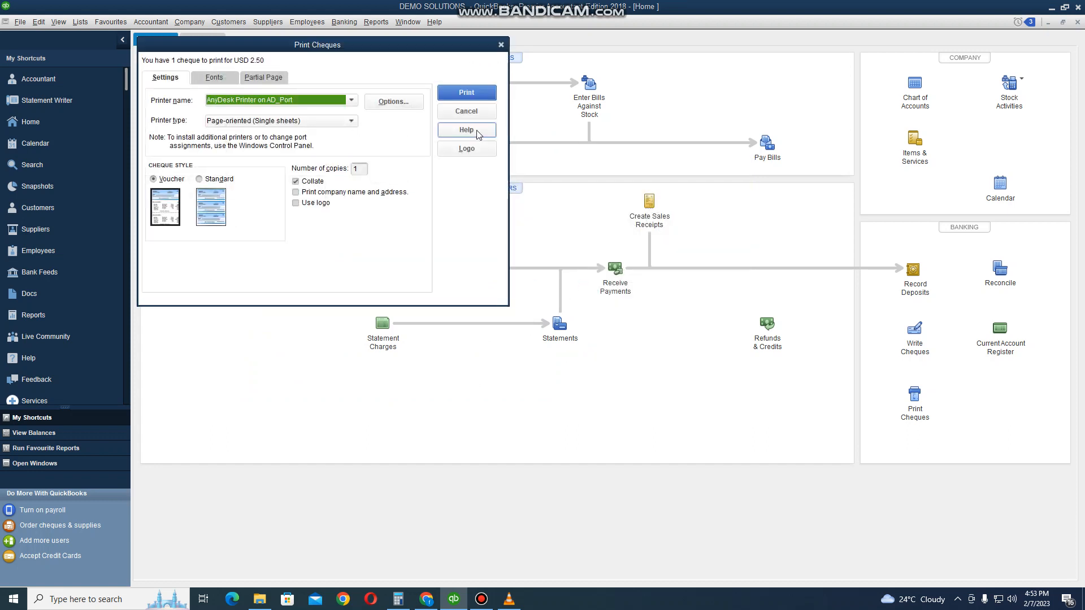
pyautogui.click(351, 101)
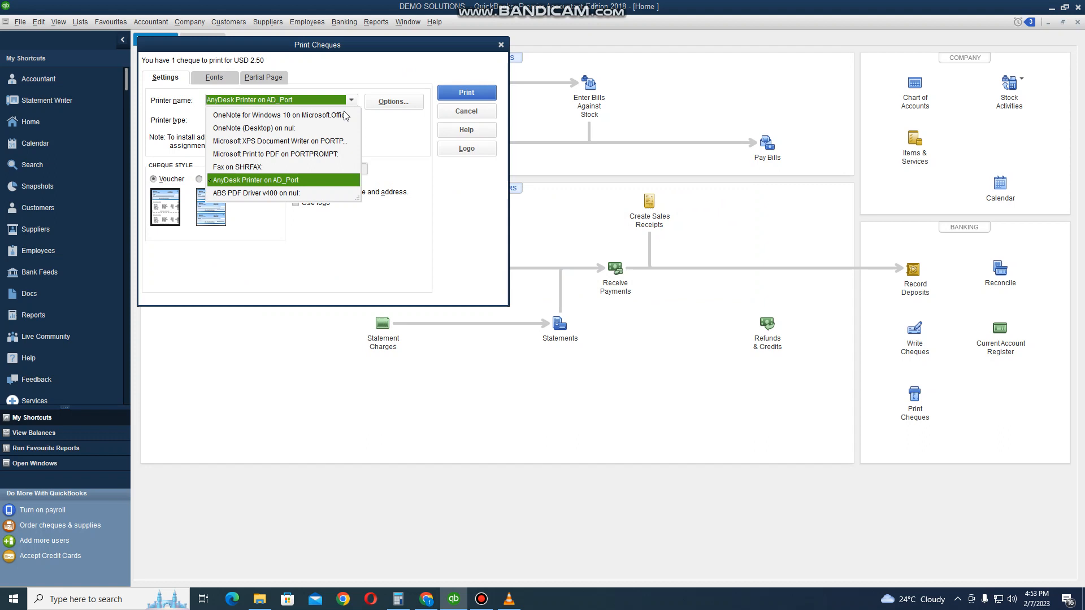
pyautogui.click(287, 154)
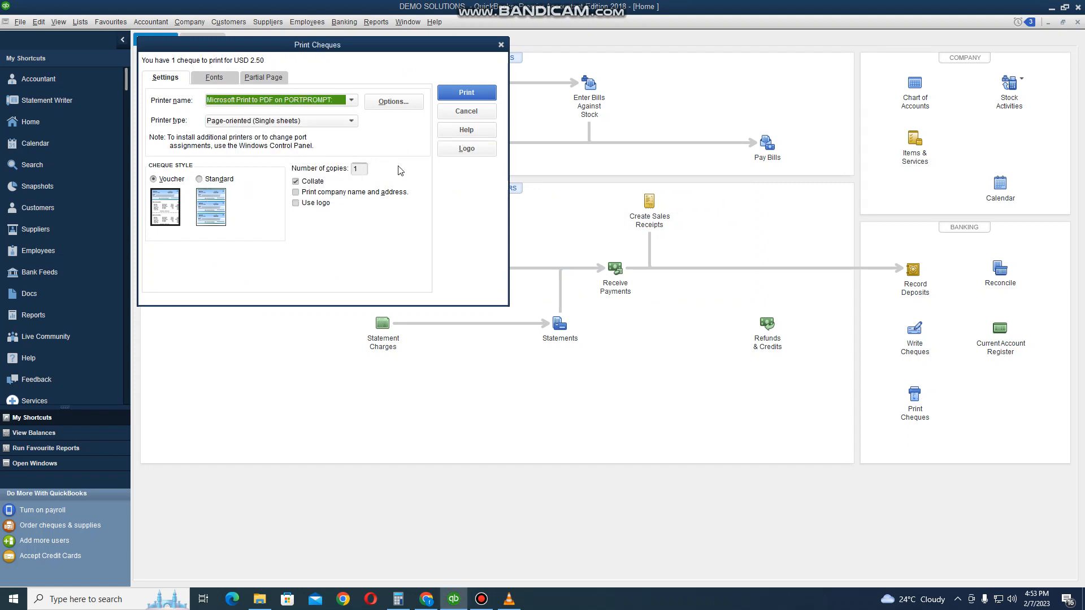
pyautogui.click(462, 94)
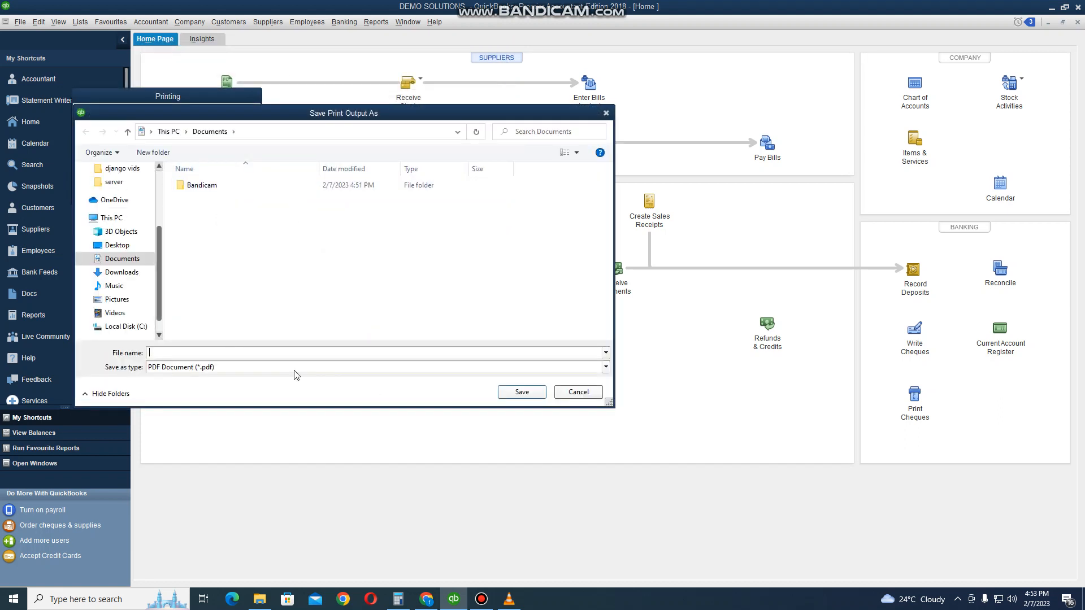
# - Save the cheque PDF on the Desktop as fgf and confirm that the cheque printed correctly
pyautogui.click(116, 245)
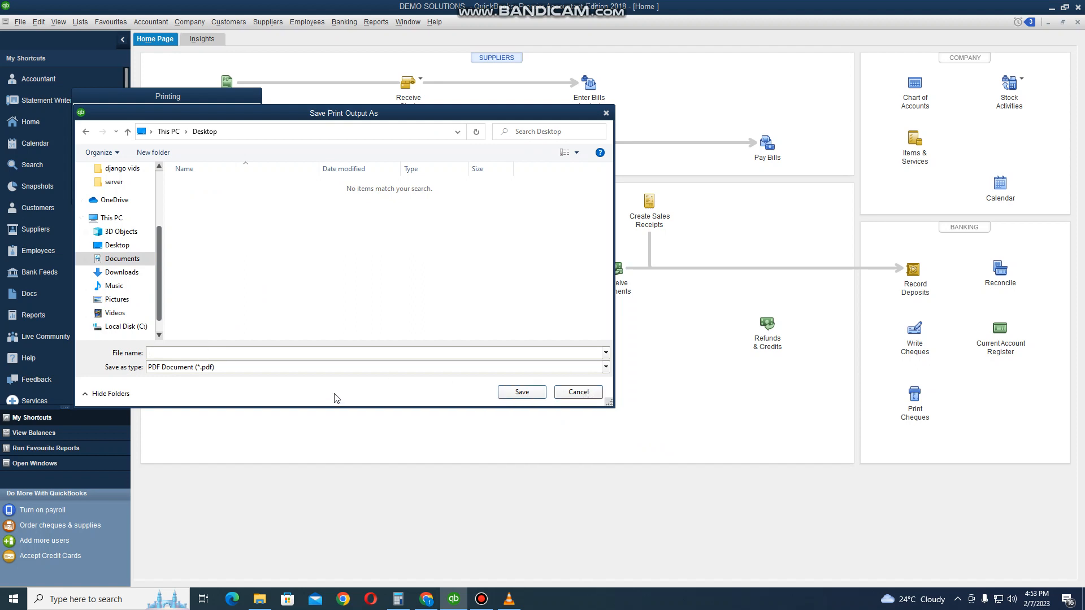
pyautogui.write('fgf')
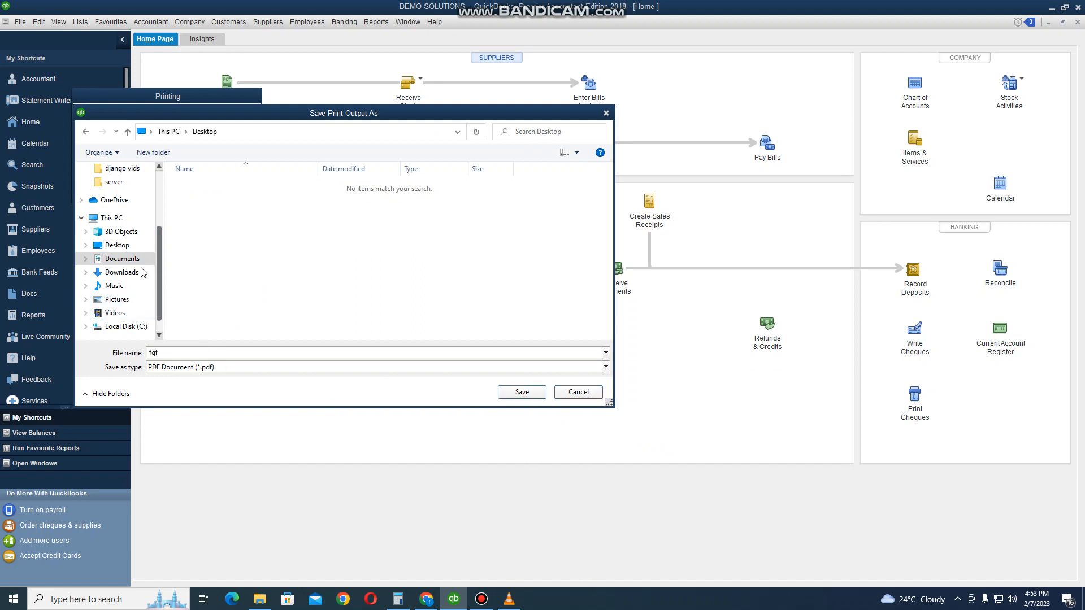
pyautogui.click(116, 245)
pyautogui.click(517, 393)
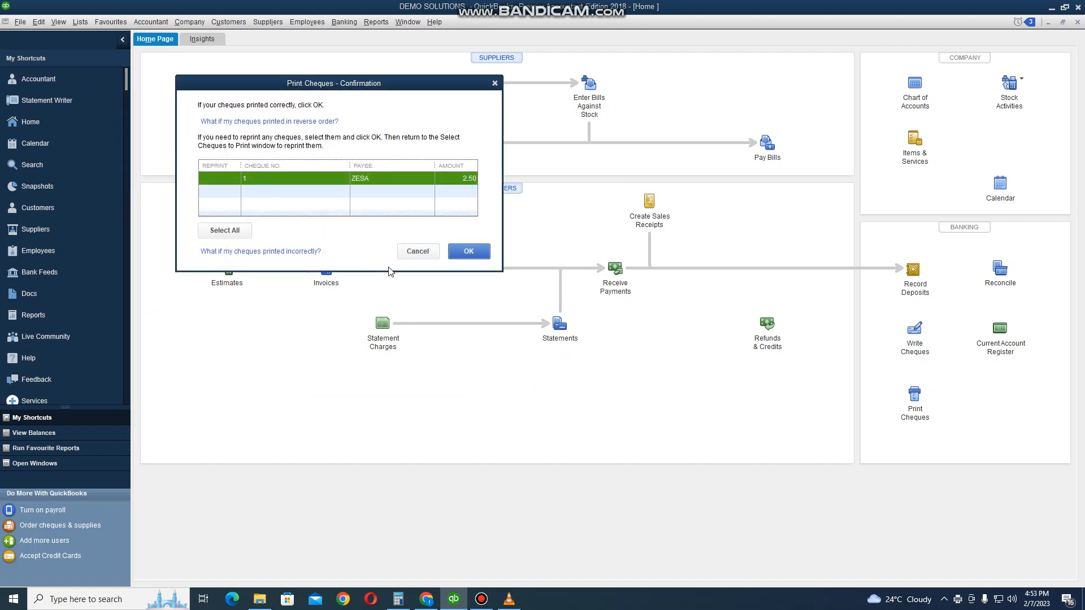
pyautogui.click(467, 254)
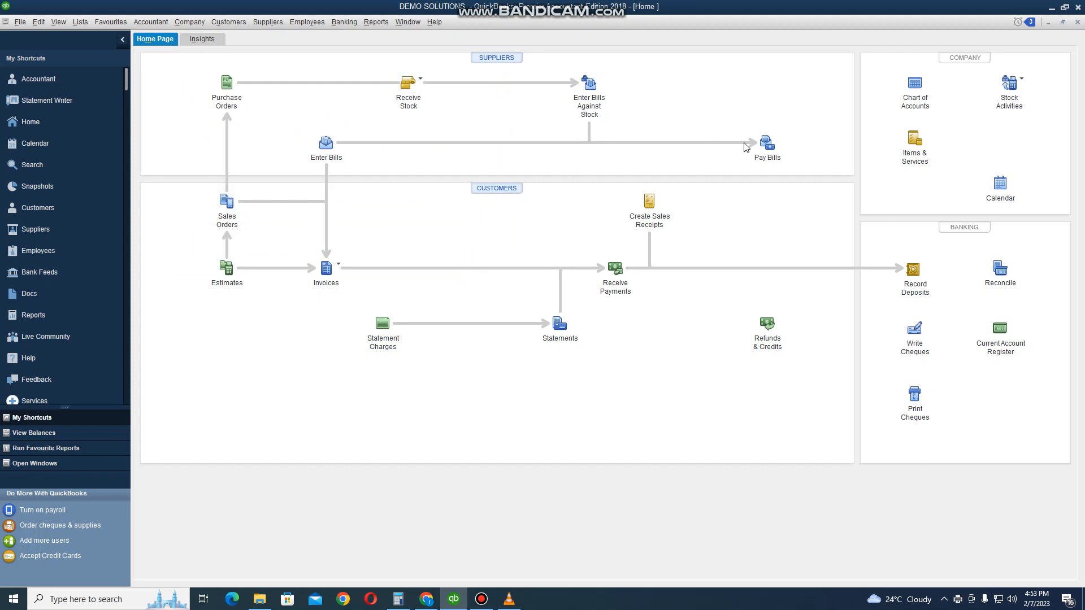
# - Pay 1.00 USD on the ZESA bill from the bill payment window and finish without printing a cheque
pyautogui.click(771, 144)
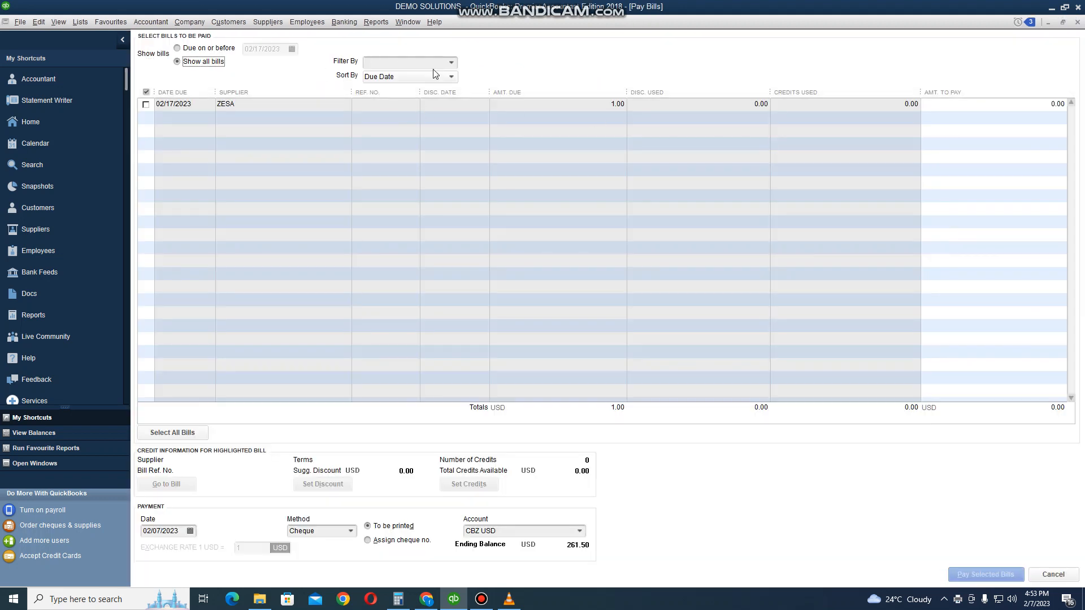
pyautogui.click(451, 67)
pyautogui.click(412, 119)
pyautogui.click(970, 106)
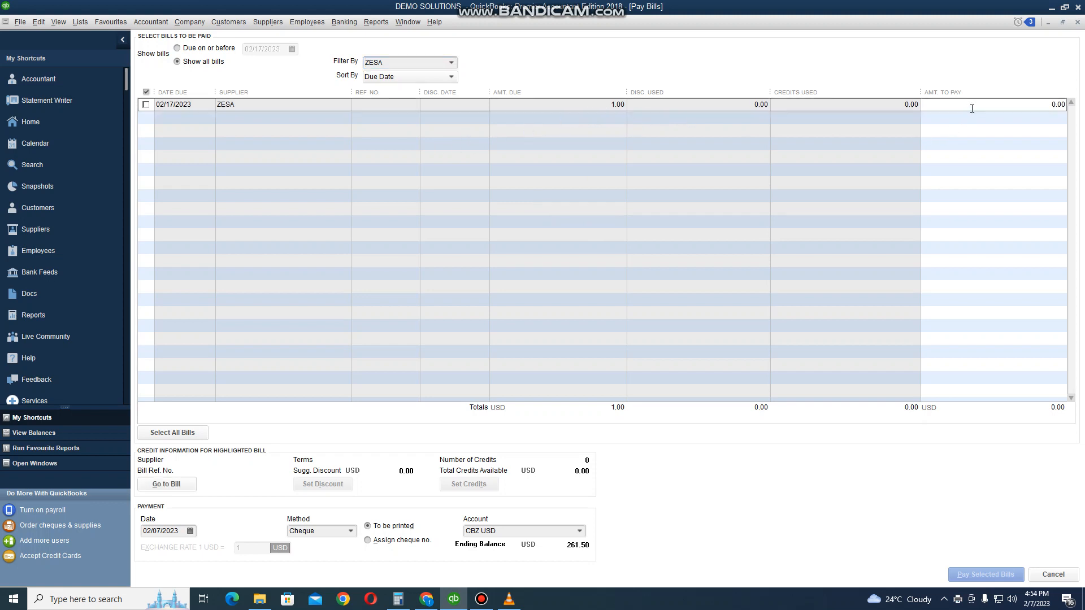
pyautogui.write('1')
pyautogui.click(1063, 135)
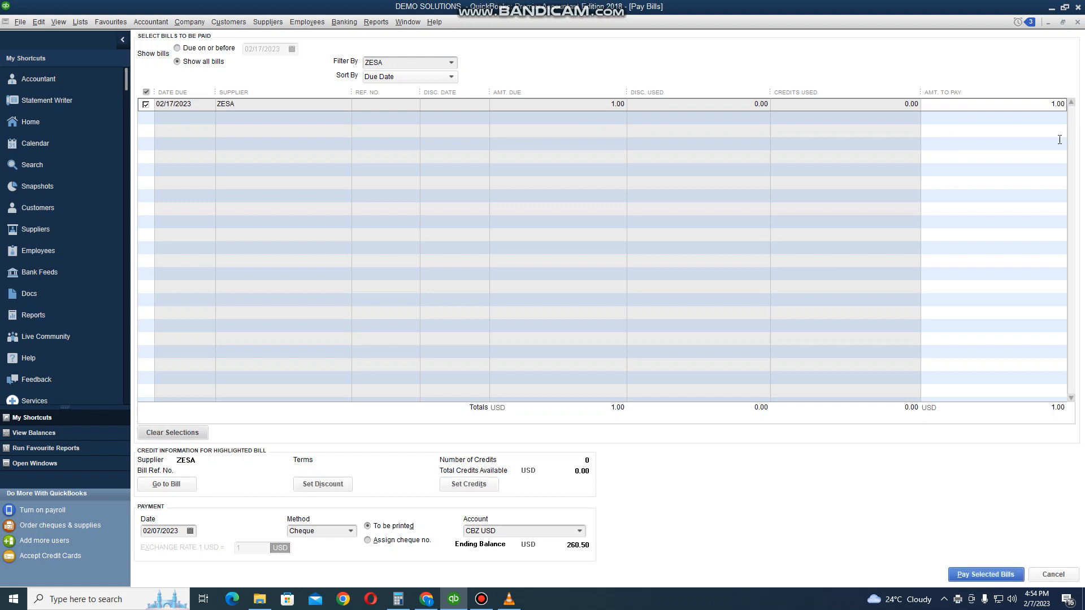
pyautogui.click(996, 568)
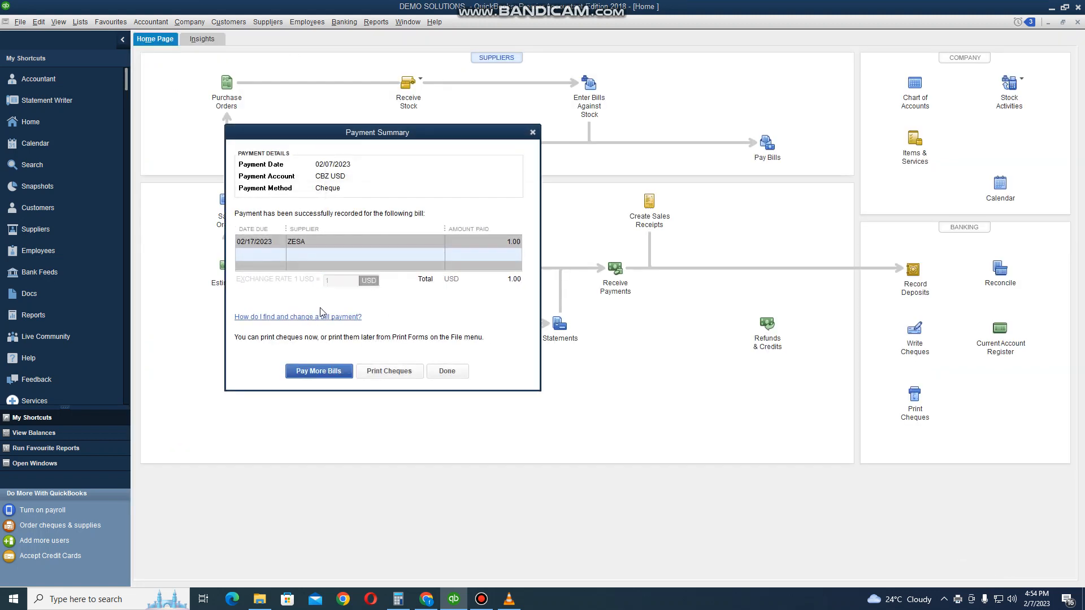
pyautogui.click(447, 371)
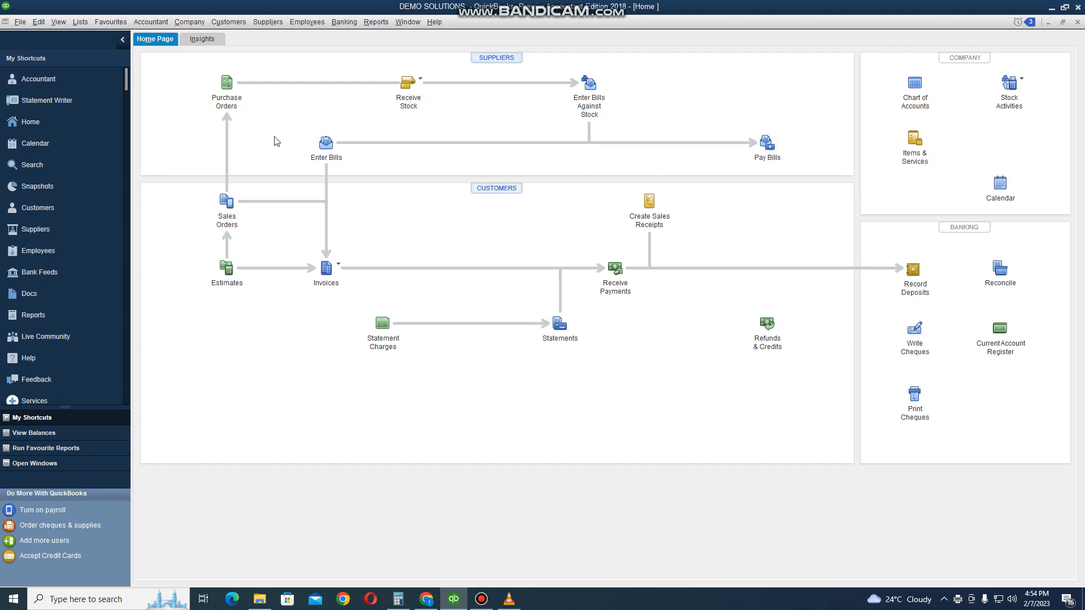
# - Start a new bill for the supplier CROCO MOTORS P/L, quick-adding it to the supplier list with US Dollar as currency
pyautogui.click(321, 147)
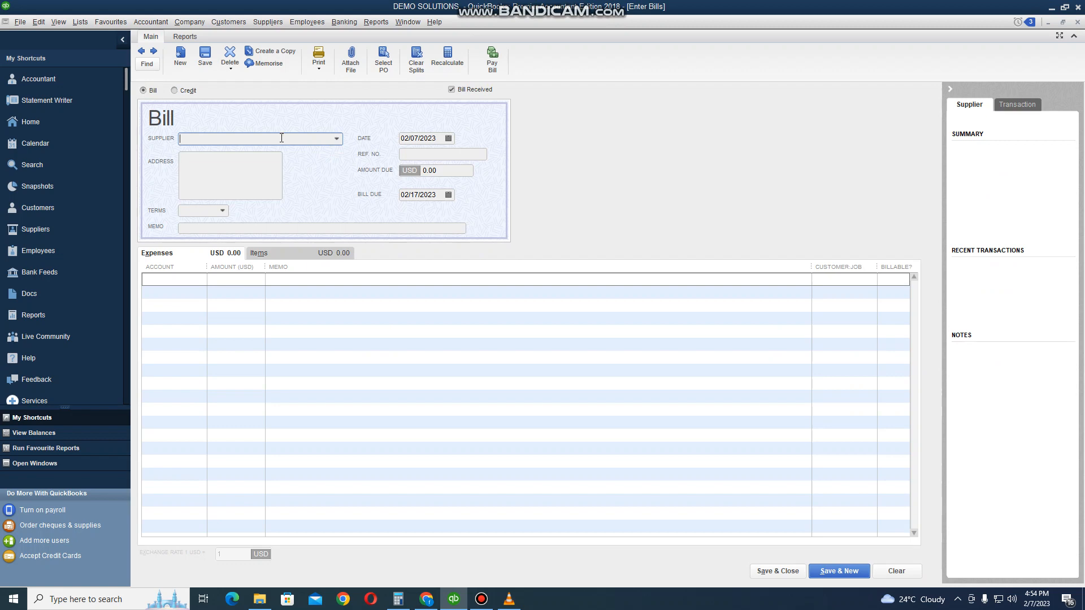
pyautogui.write('croco')
pyautogui.press('BackSpace')
pyautogui.press('BackSpace')
pyautogui.press('BackSpace')
pyautogui.press('BackSpace')
pyautogui.press('BackSpace')
pyautogui.press('BackSpace')
pyautogui.write('CROCO MOTORS P/L')
pyautogui.press('Tab')
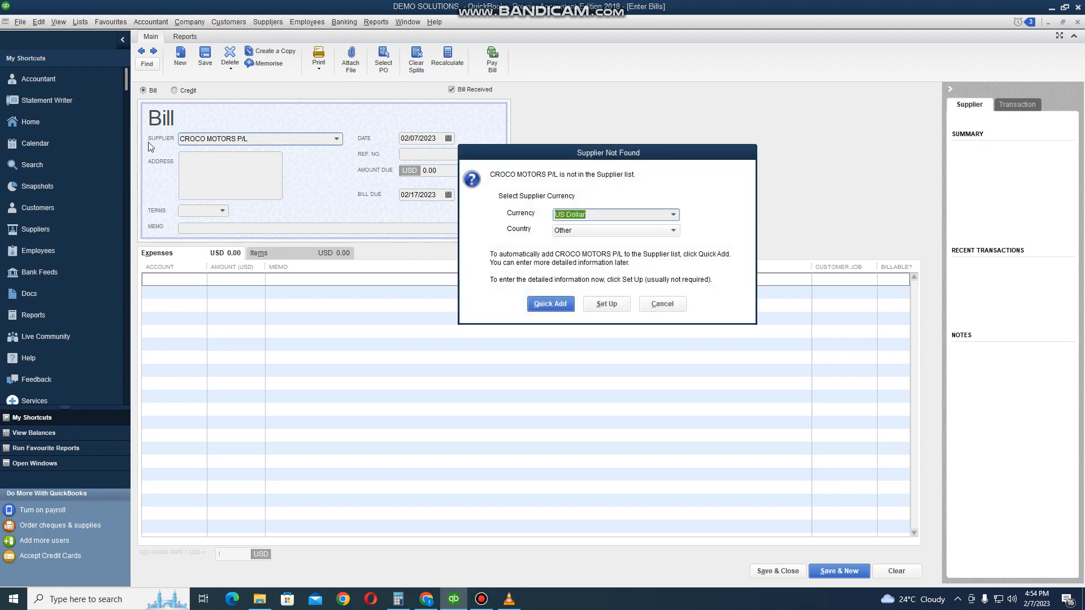
pyautogui.click(565, 304)
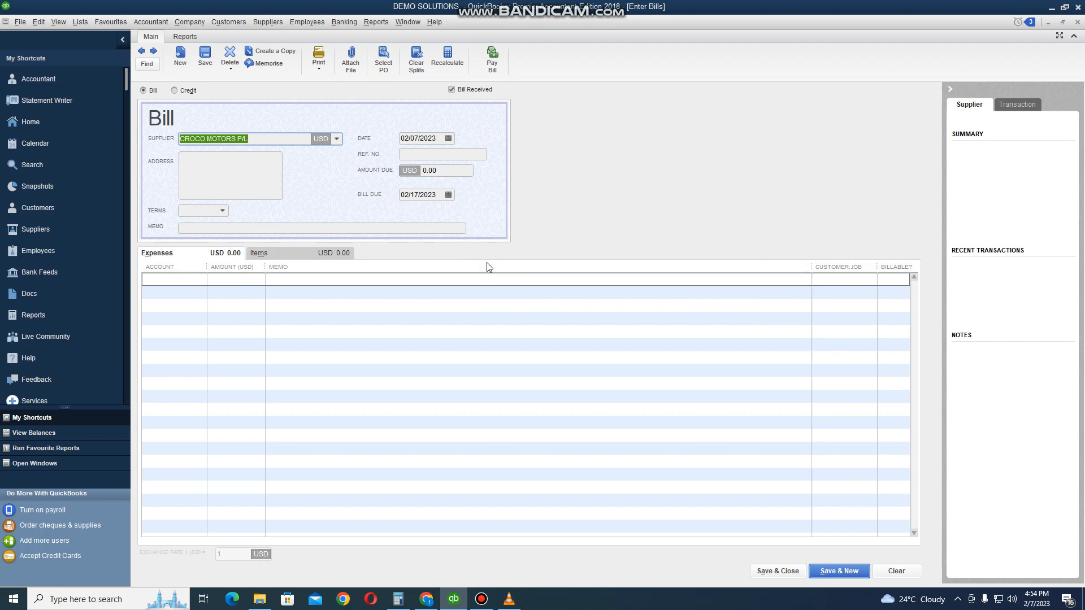
# - Add a Vehicle Expense line of 32.00 USD with the memo MOTOR LORRY SERVICES to the bill
pyautogui.click(165, 281)
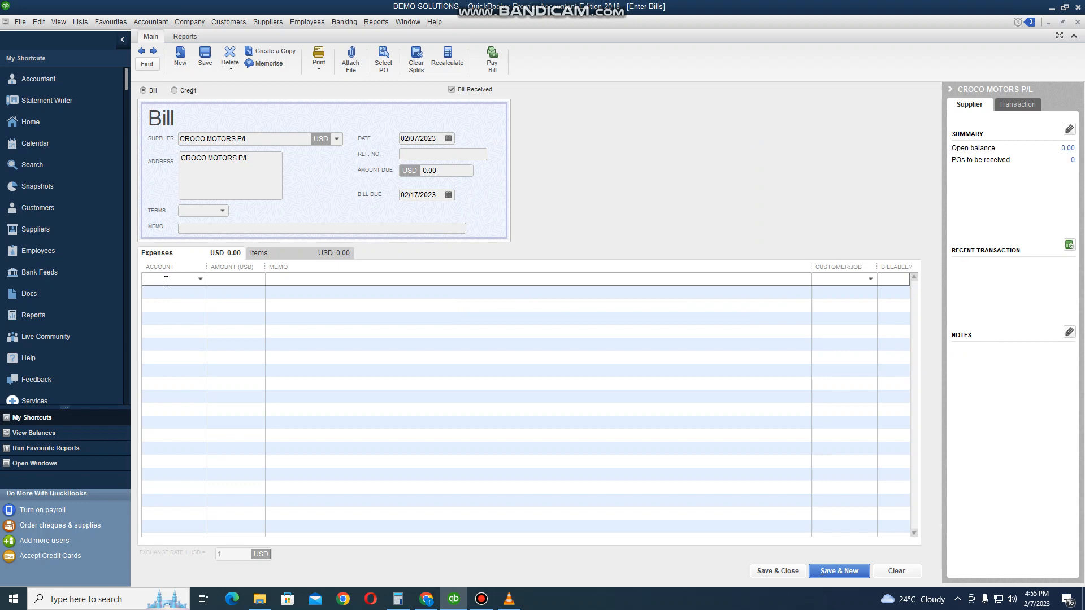
pyautogui.write('Vehicle Expense')
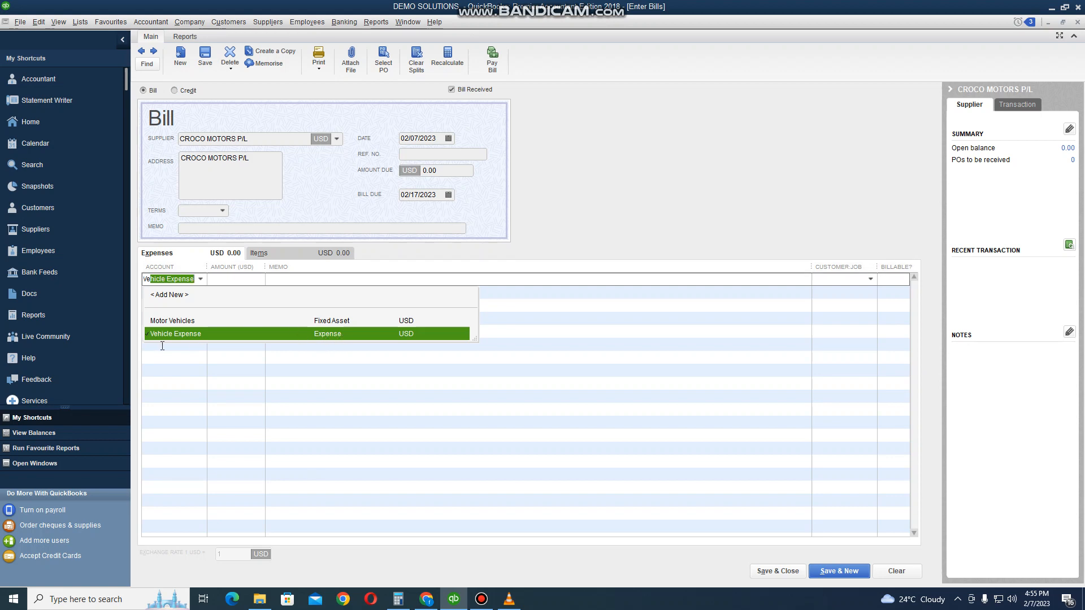
pyautogui.click(333, 339)
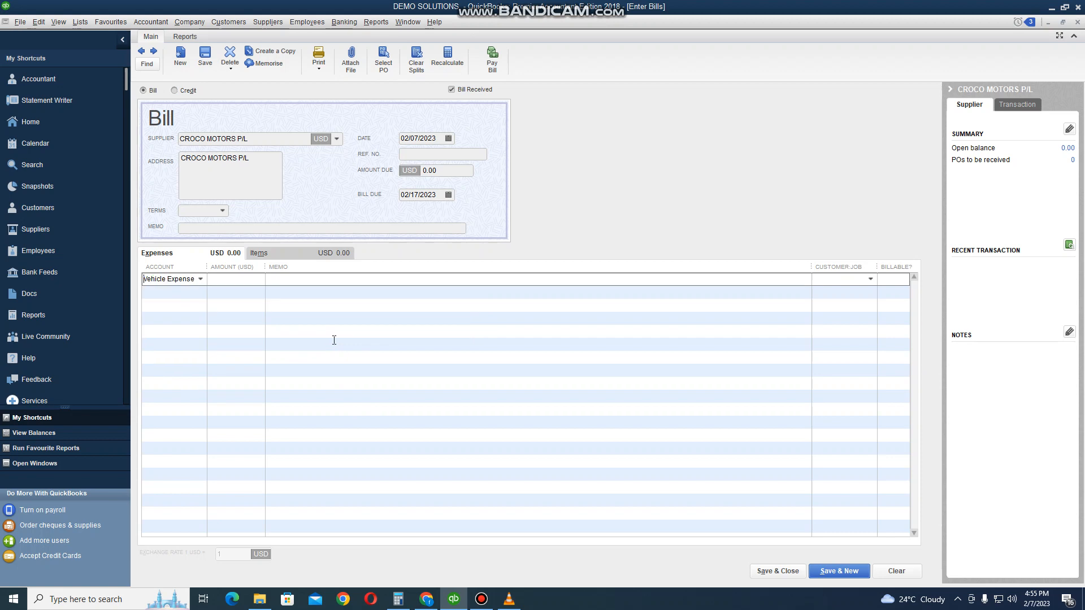
pyautogui.click(251, 282)
pyautogui.write('32')
pyautogui.press('Tab')
pyautogui.write('MOTOR V')
pyautogui.press('BackSpace')
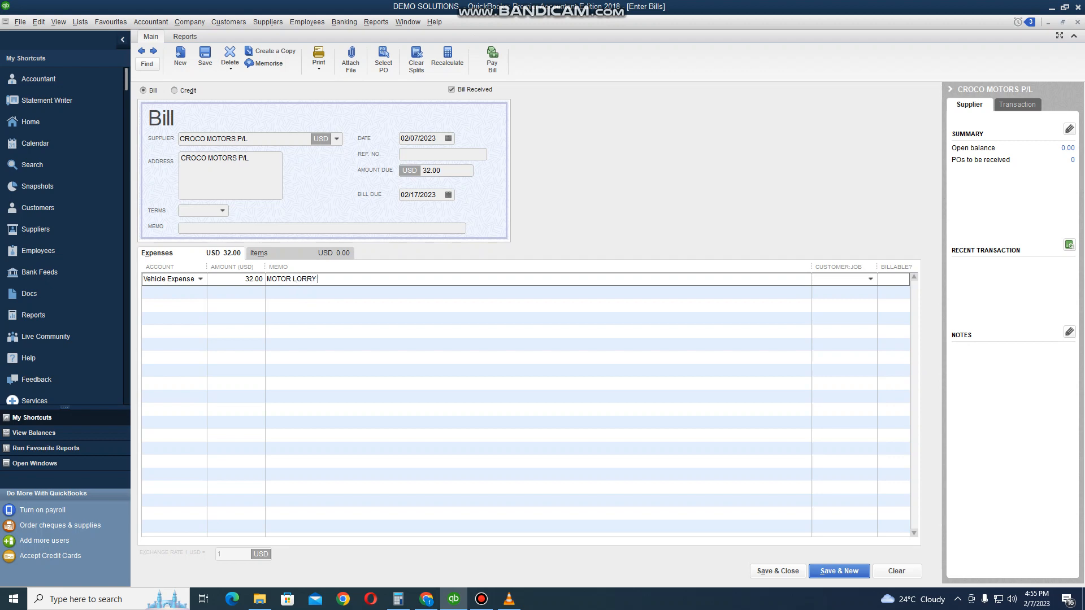
pyautogui.write('LORRY SERVICES')
# - Record the CROCO MOTORS P/L bill and pay it in full, 32.00 USD from CBZ USD, without printing a cheque
pyautogui.click(492, 67)
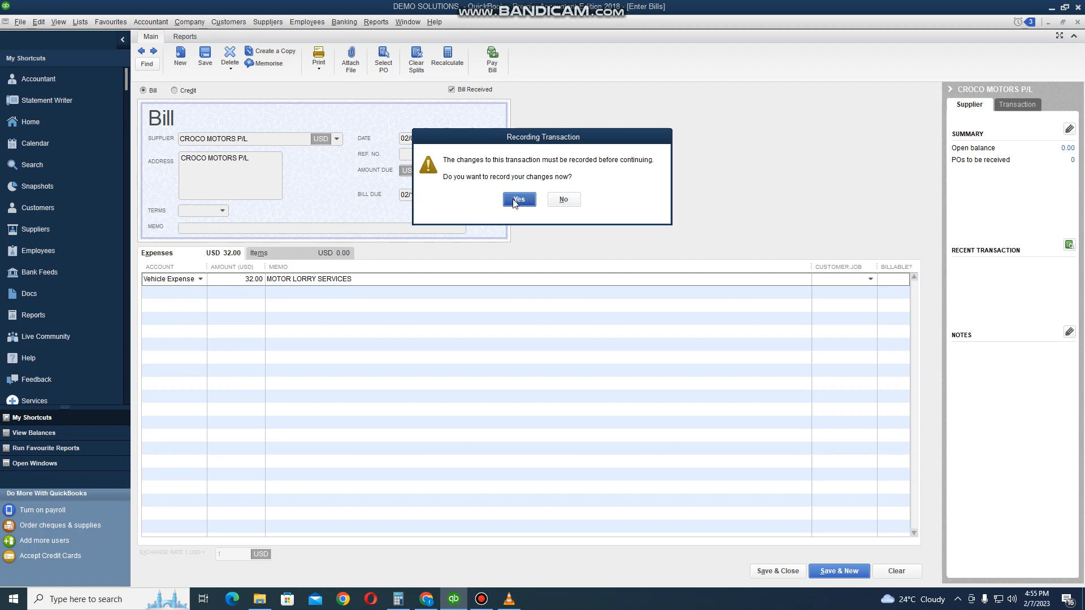
pyautogui.click(516, 199)
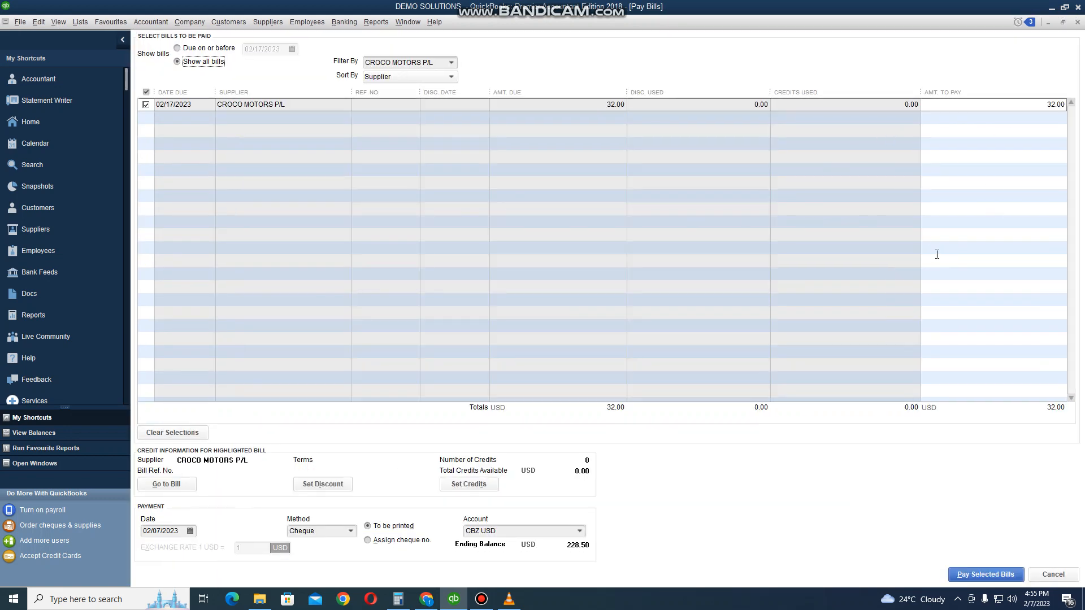
pyautogui.click(973, 581)
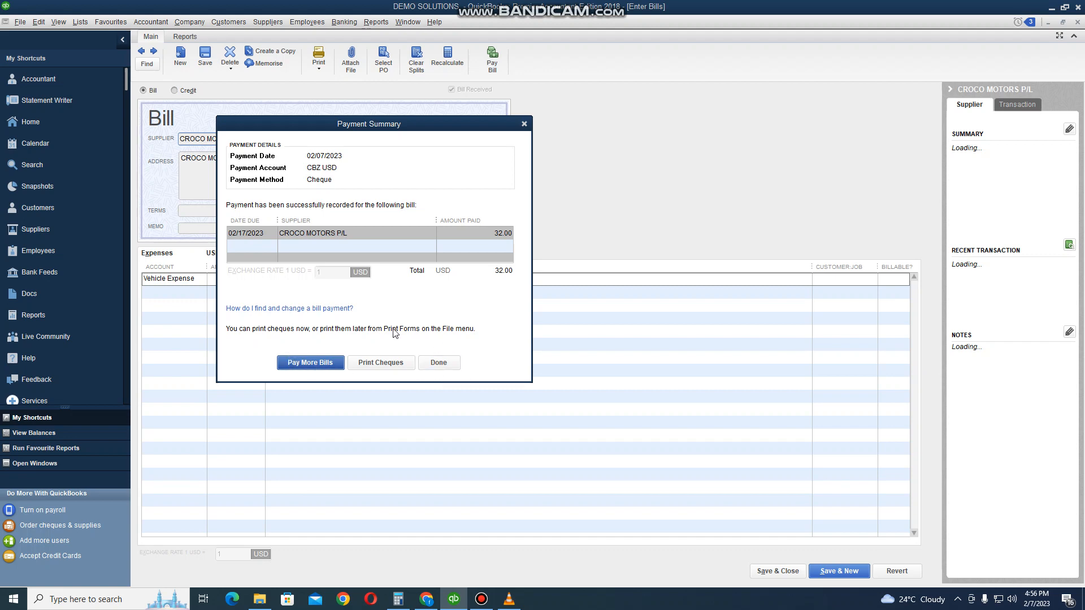
pyautogui.click(438, 364)
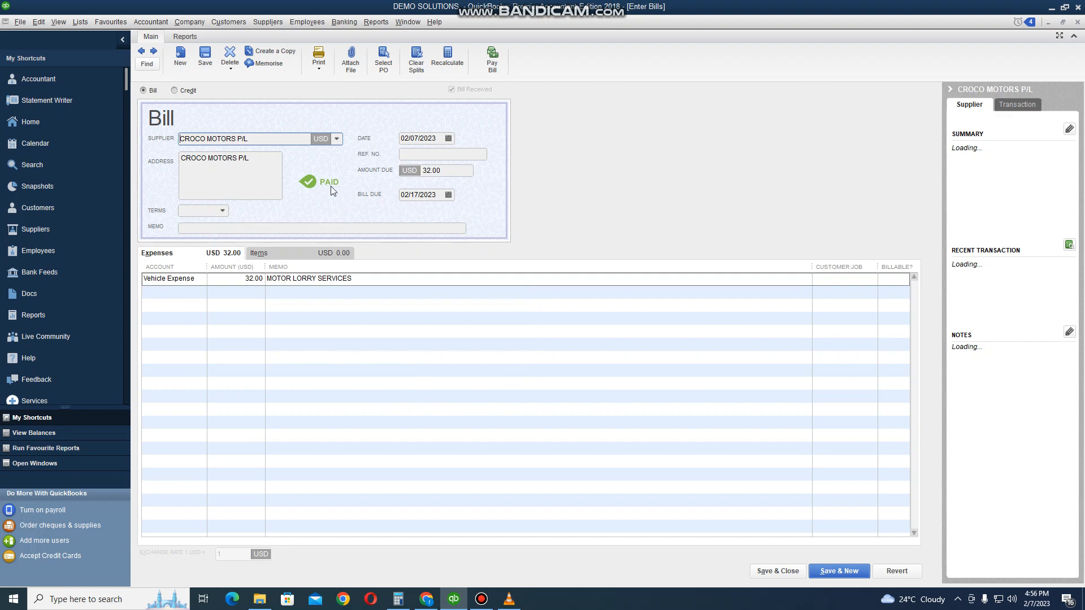
# - Go back to the previous bill, from ZESA, to check its payment status
pyautogui.click(142, 56)
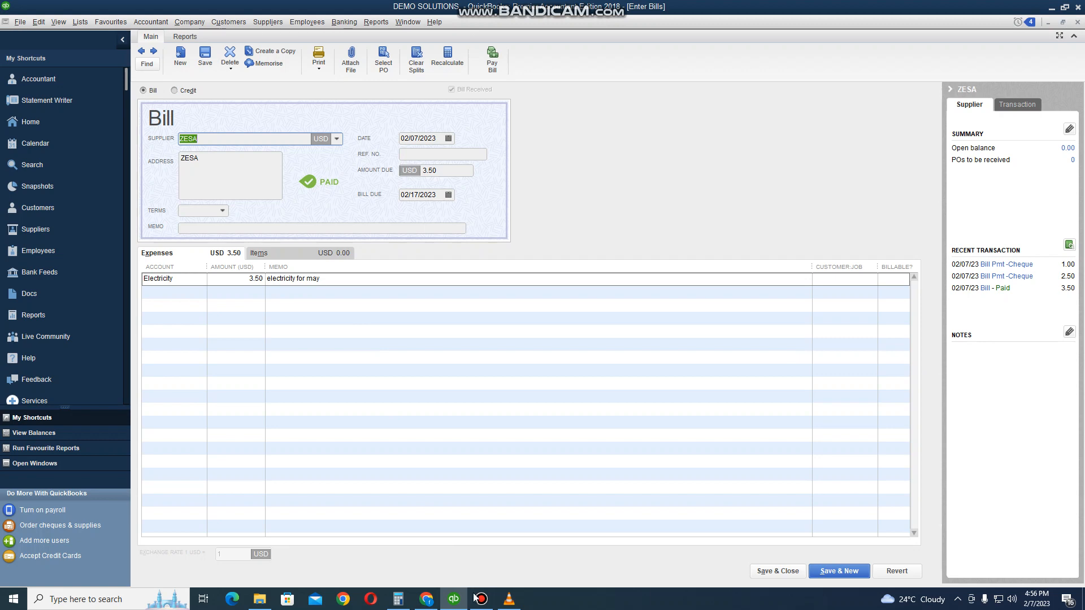
pyautogui.moveTo(475, 597)
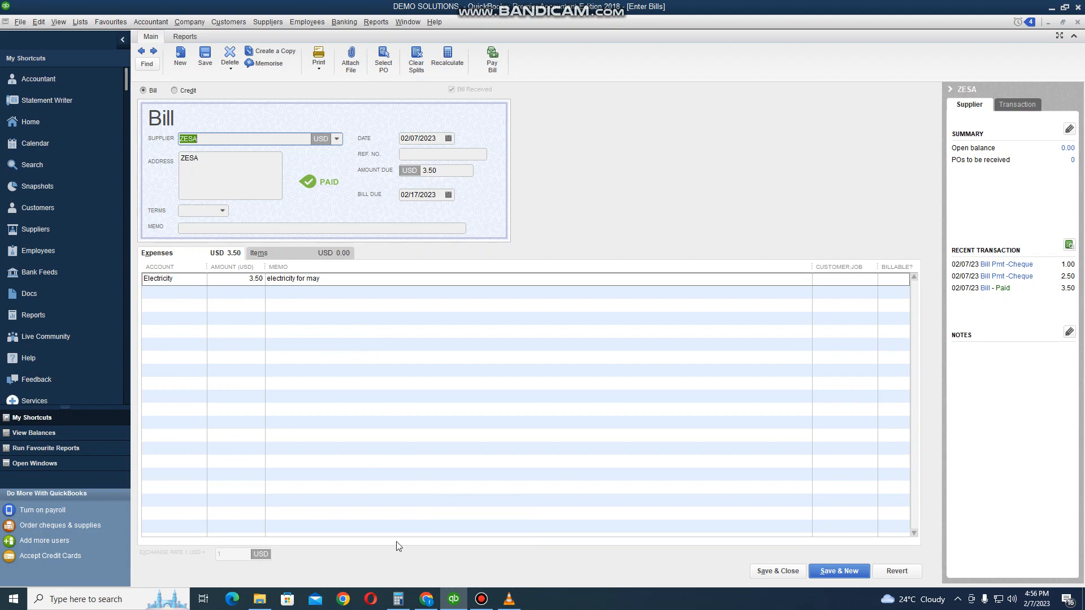